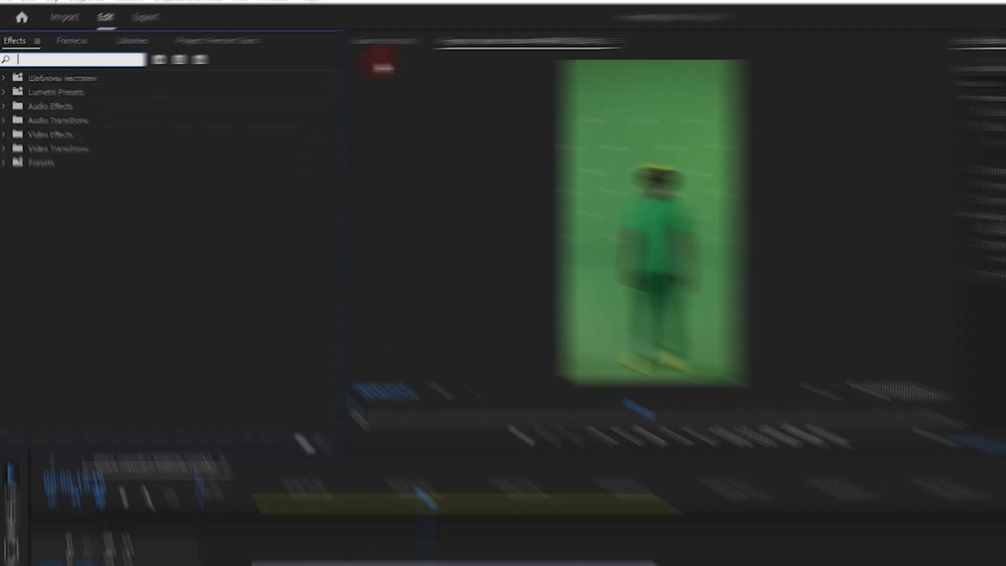
Apply Warp Stabilizer to REAL.mp4 and enlarge the preview while it analyses
type("WA")
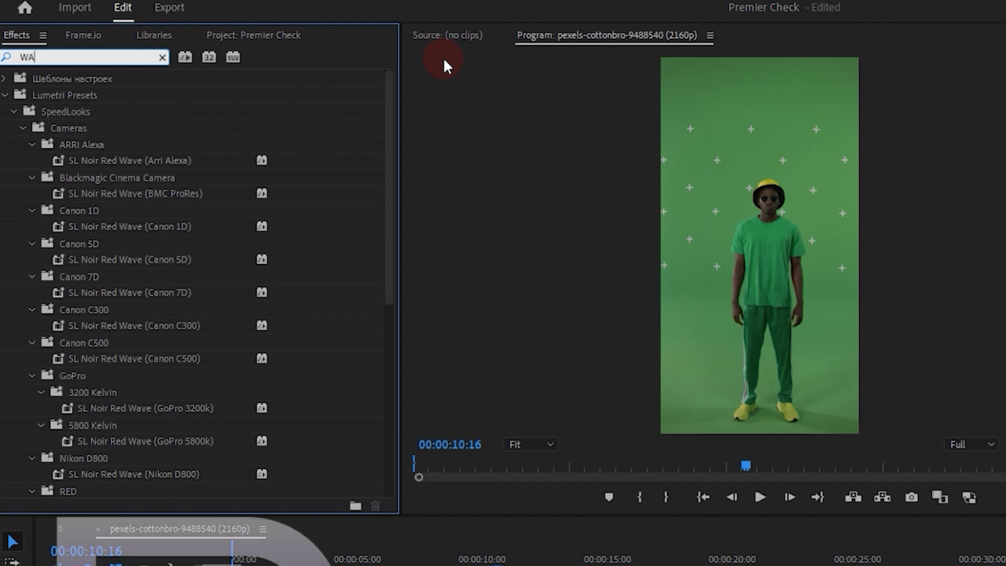
type("RP")
left_click_drag(81, 176, 568, 565)
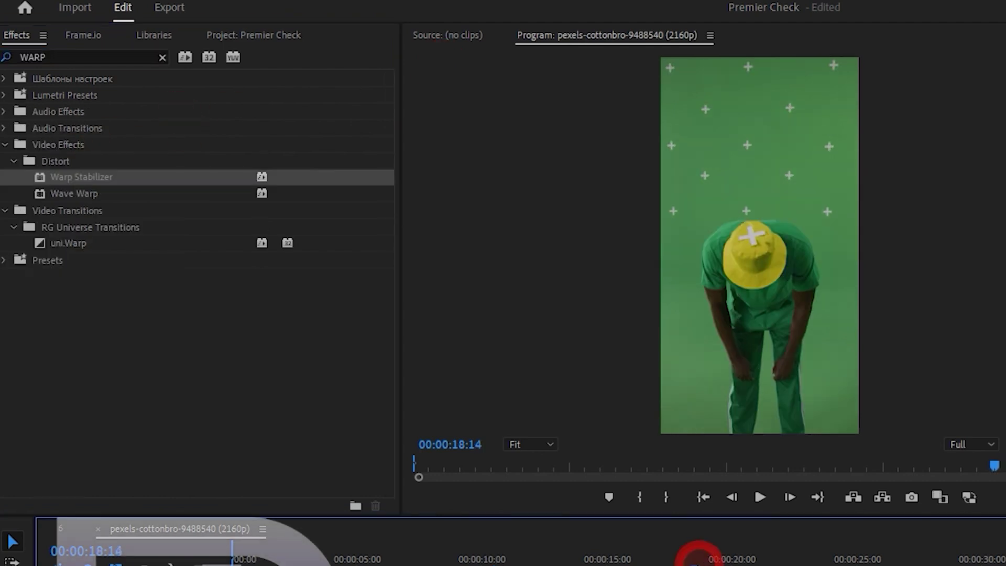
left_click_drag(383, 468, 382, 468)
left_click(279, 405)
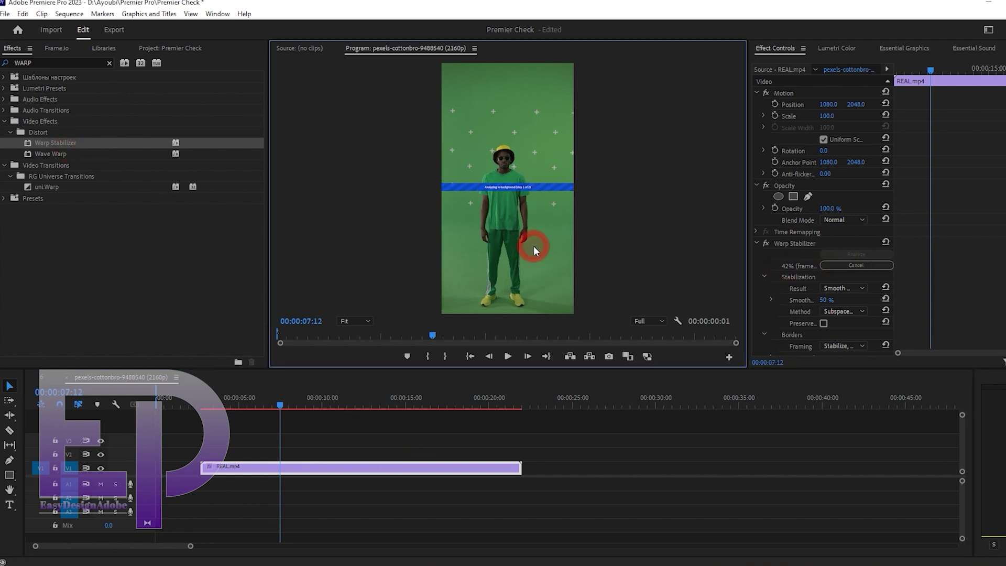
key("grave")
key("grave")
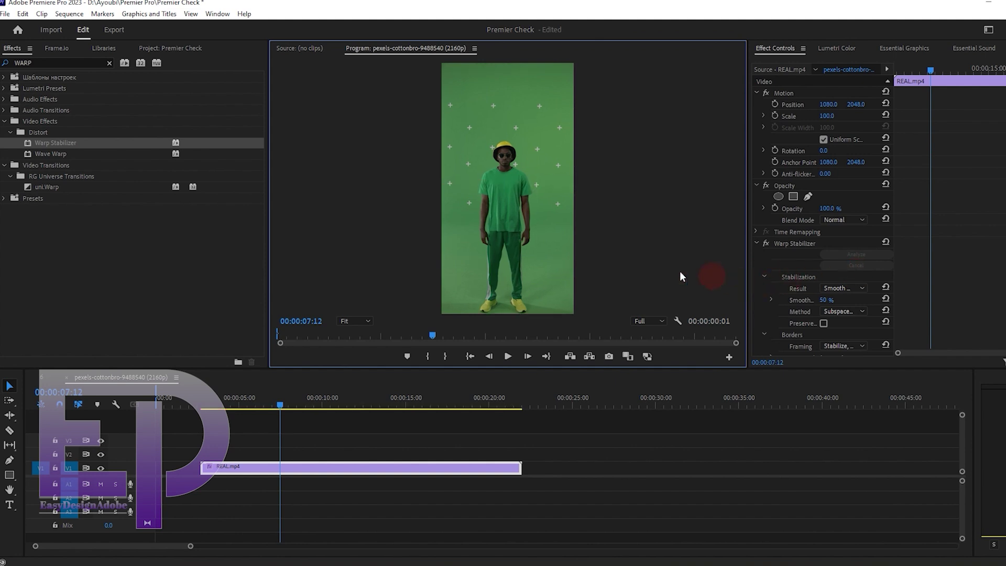
left_click(310, 400)
left_click(337, 229)
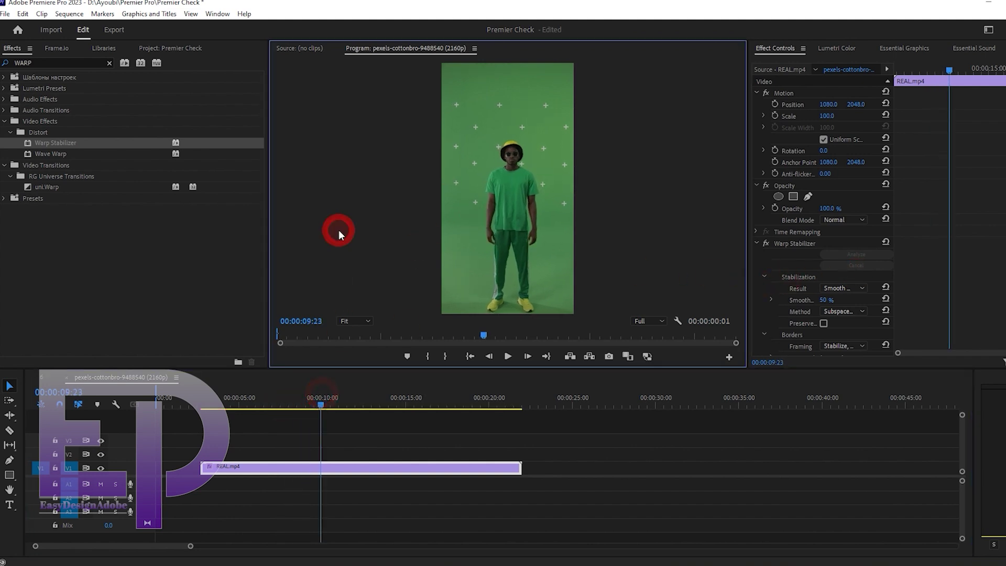
left_click(236, 399)
left_click(307, 268)
key("grave")
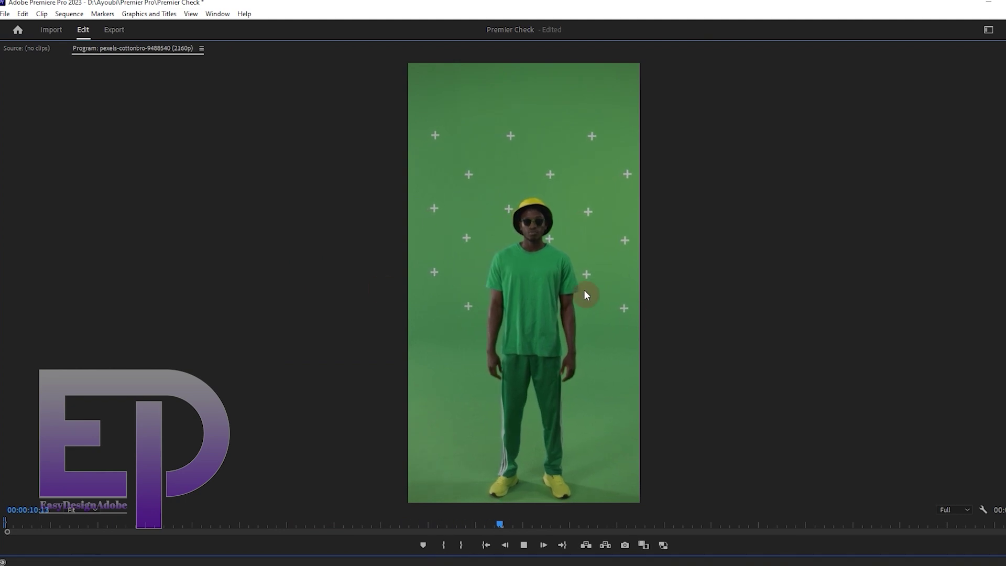
key("space")
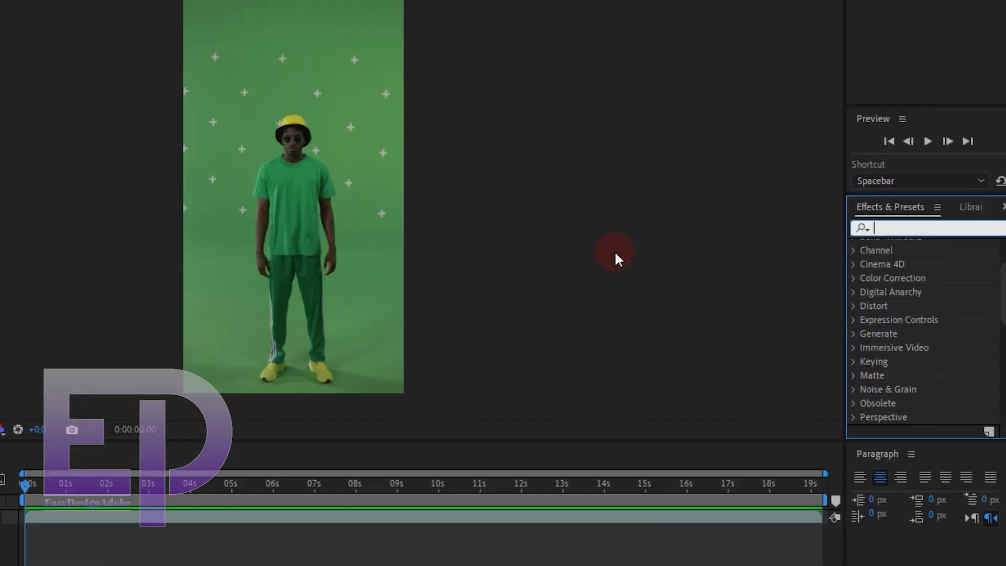
Find Warp Stabilizer with the search 'warp' and apply it to the REAL.mp4 layer
type("wa")
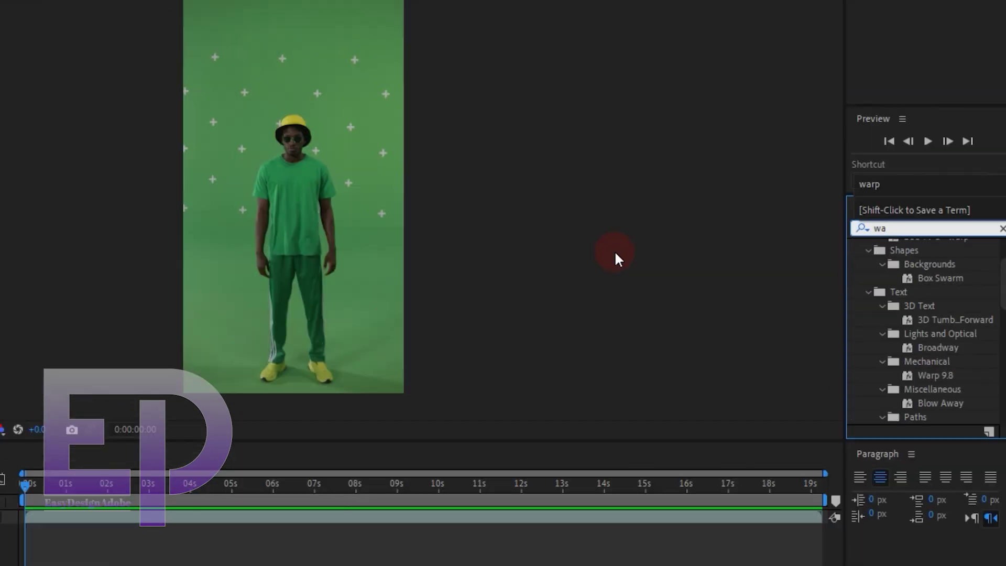
type("rp")
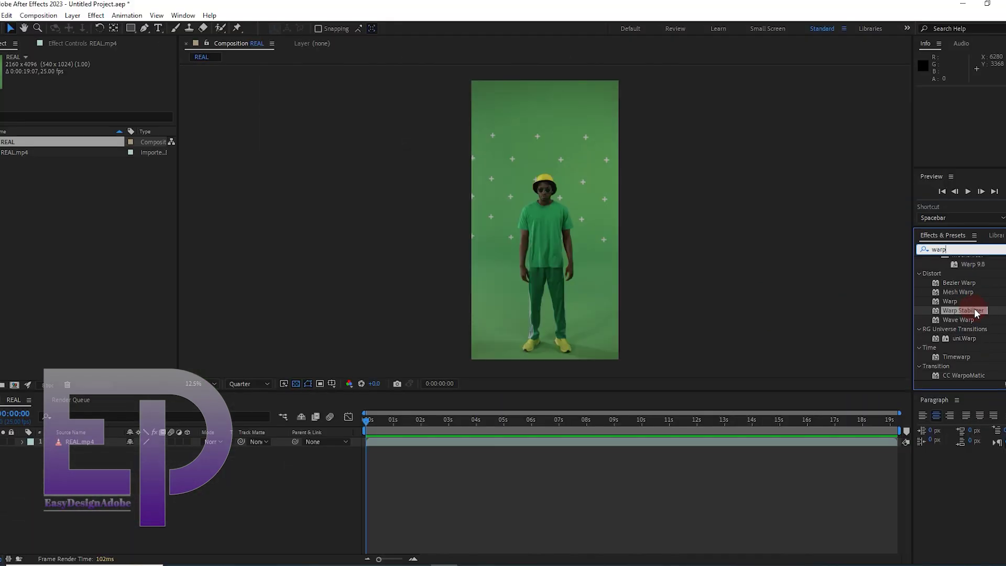
left_click_drag(932, 317, 341, 396)
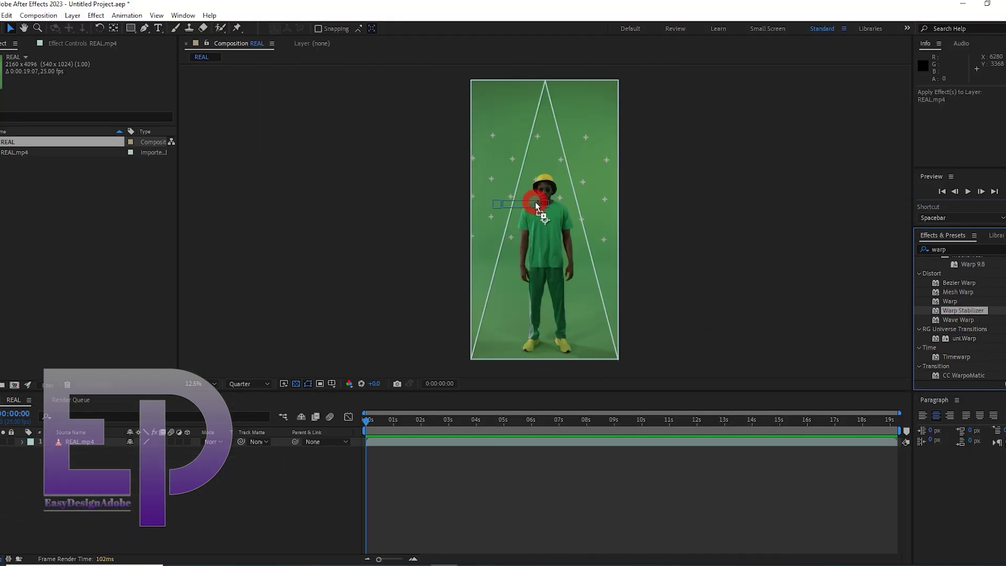
left_click_drag(535, 204, 535, 204)
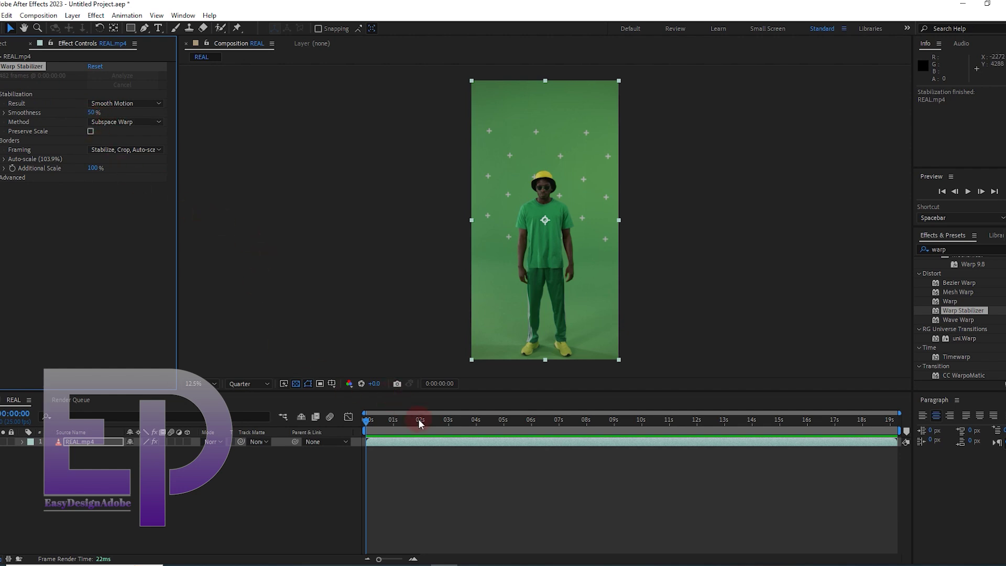
key("space")
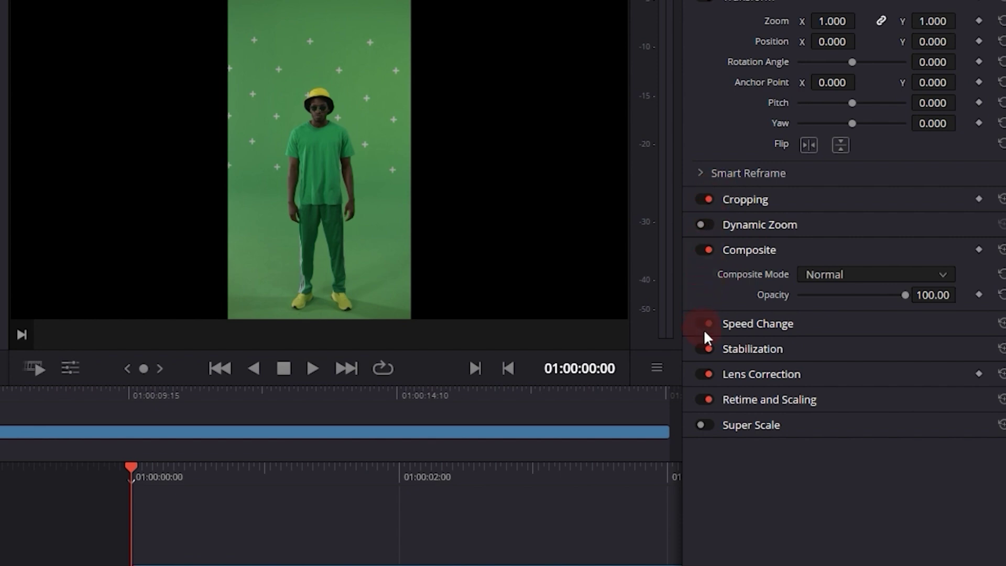
Enable Stabilization for the green-screen clip, stabilize it in Perspective mode, and preview the playback
left_click(794, 350)
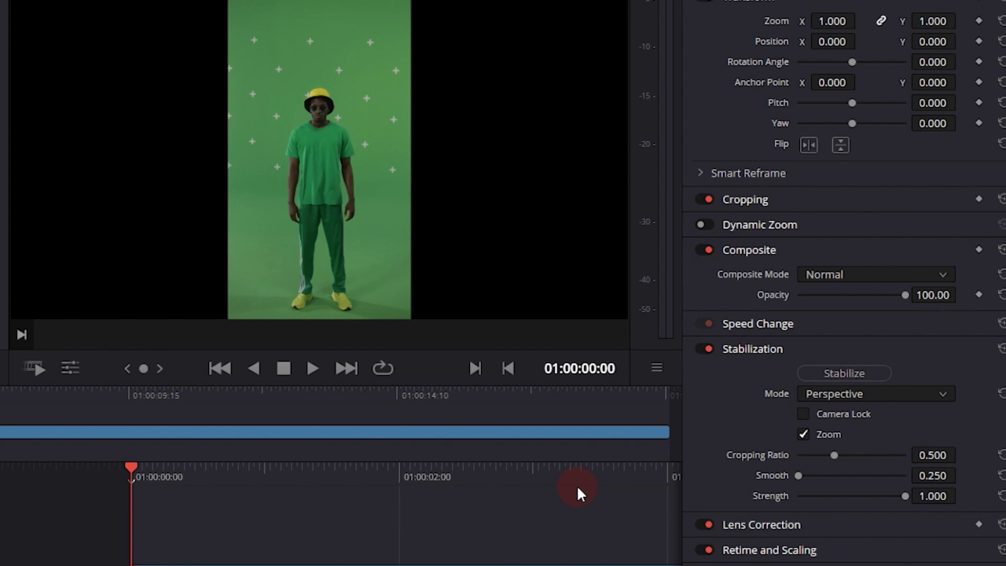
left_click(827, 376)
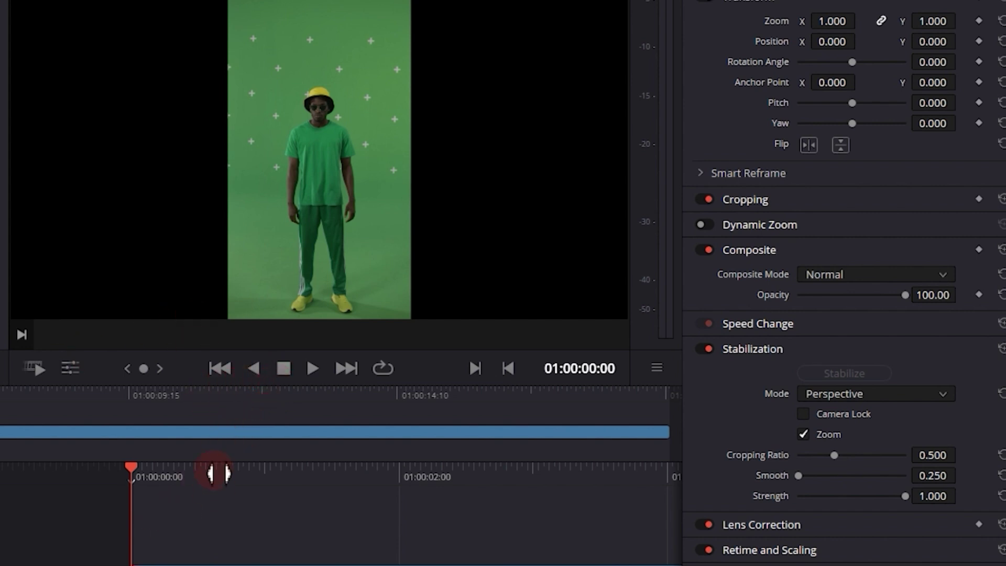
key("space")
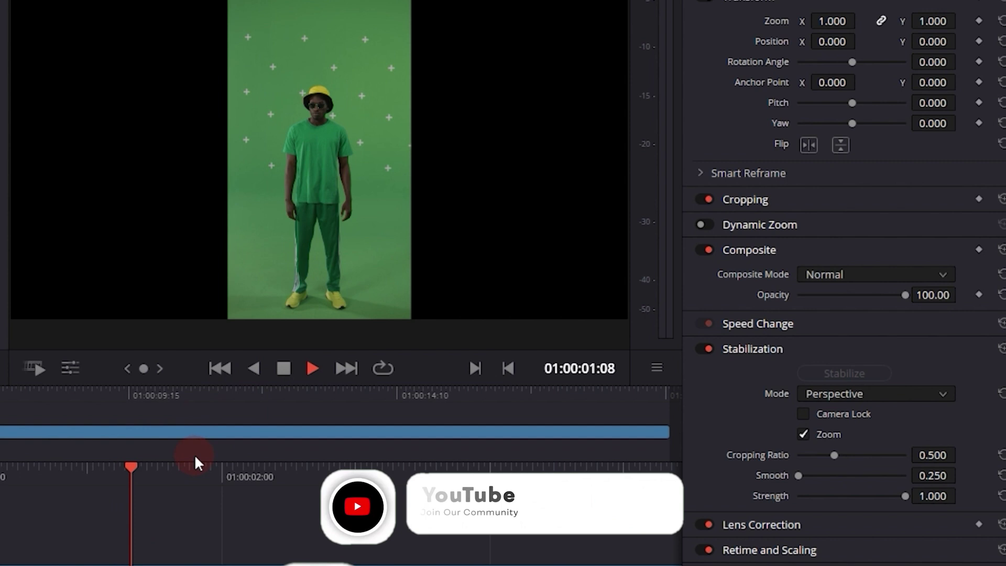
key("space")
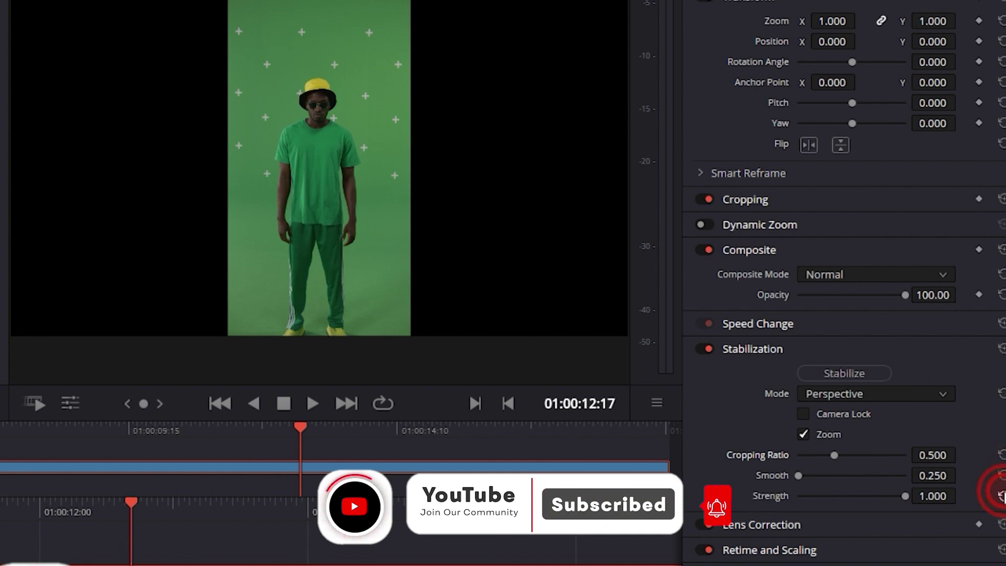
Raise Smooth to 0.588, re-stabilize the clip, and play it from the start
left_click_drag(809, 475, 848, 471)
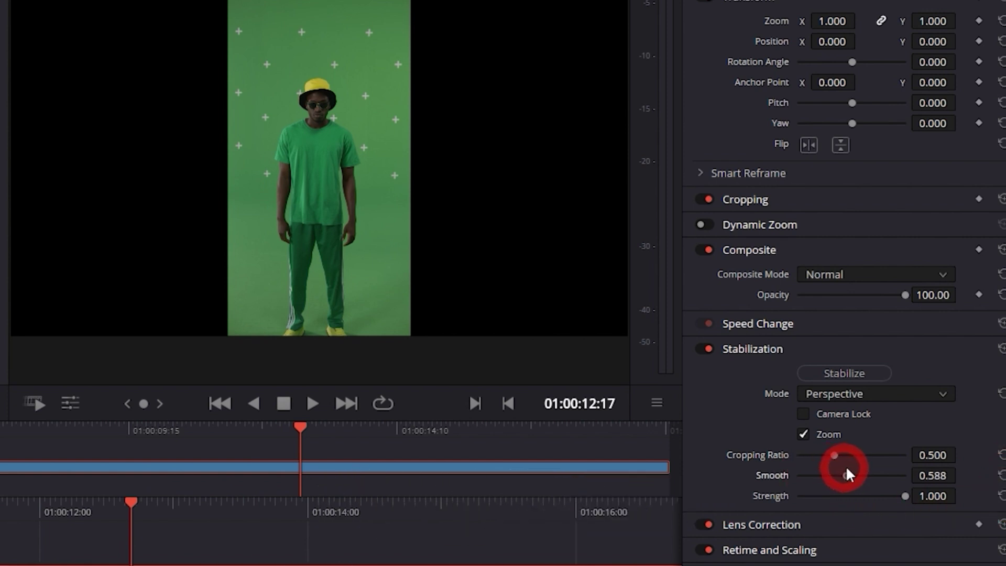
left_click(847, 373)
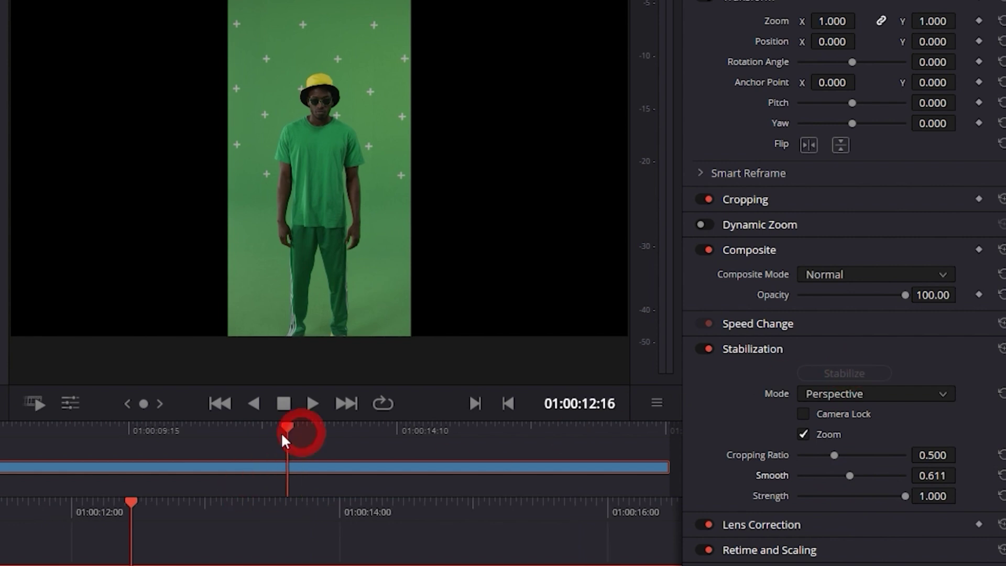
key("Home")
key("space")
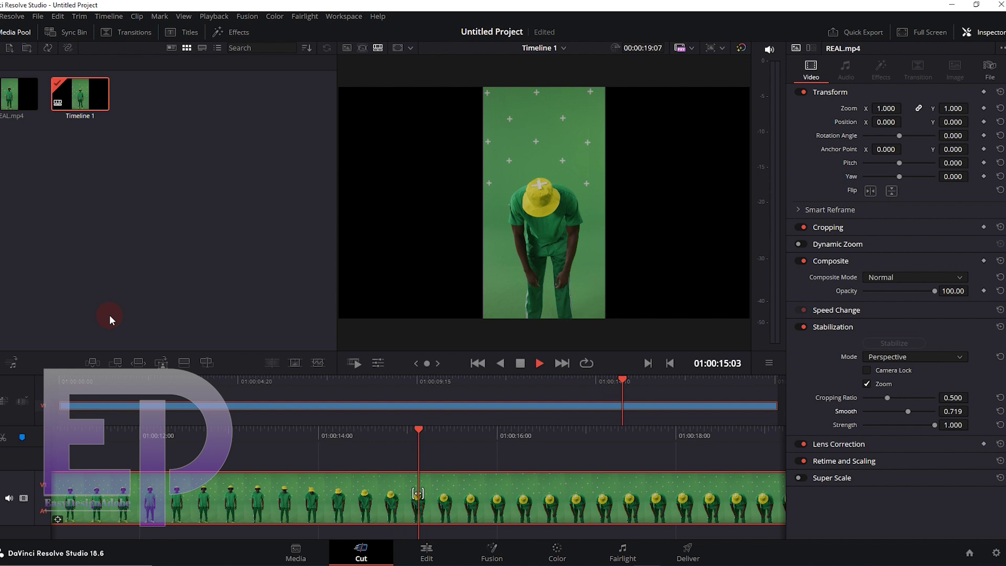
Stop playback, return to about 01:00:02:05, and raise Smooth to 0.800
key("space")
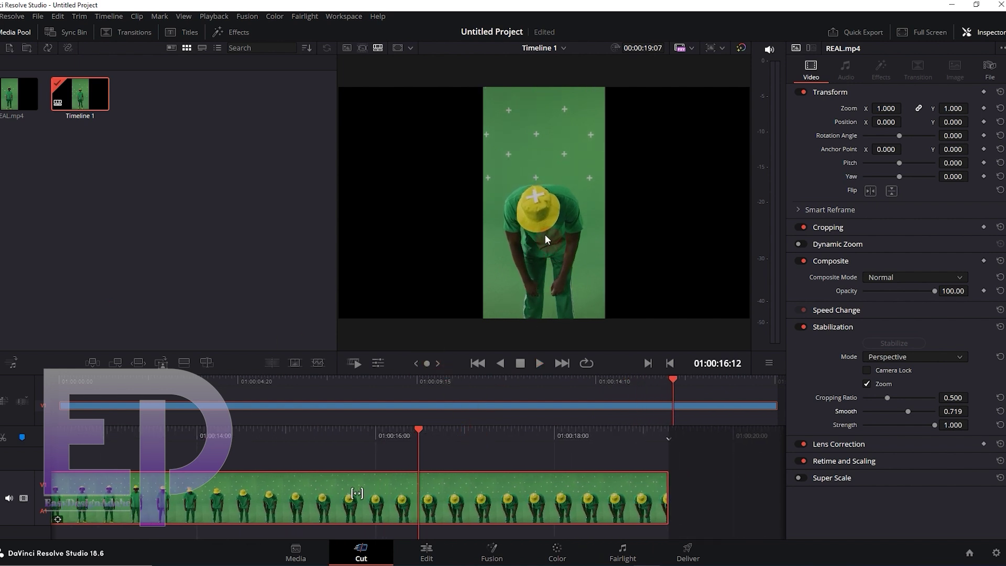
left_click_drag(675, 380, 52, 399)
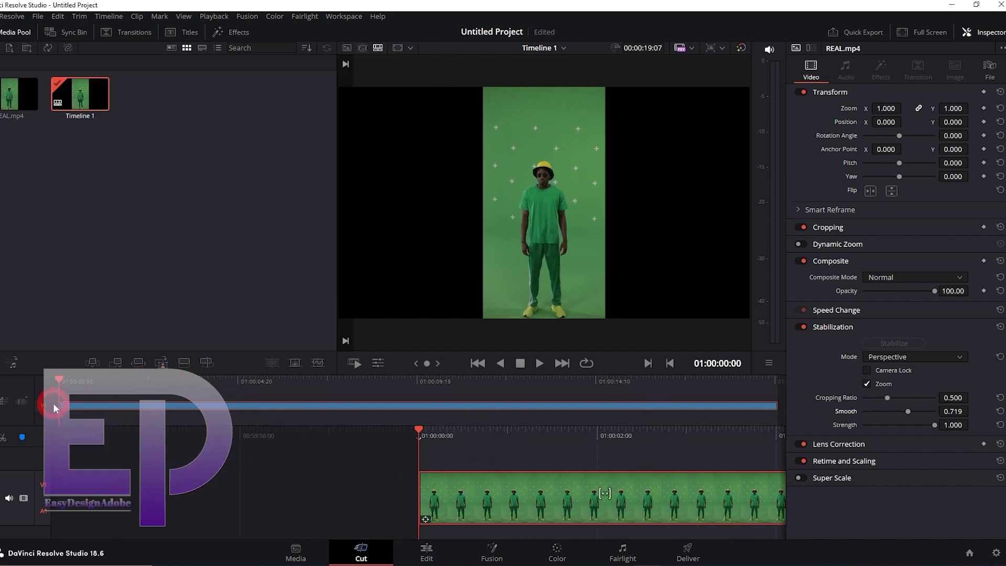
left_click_drag(907, 407, 915, 407)
Re-stabilize the clip with Smooth 0.800 and play back the result
left_click(893, 341)
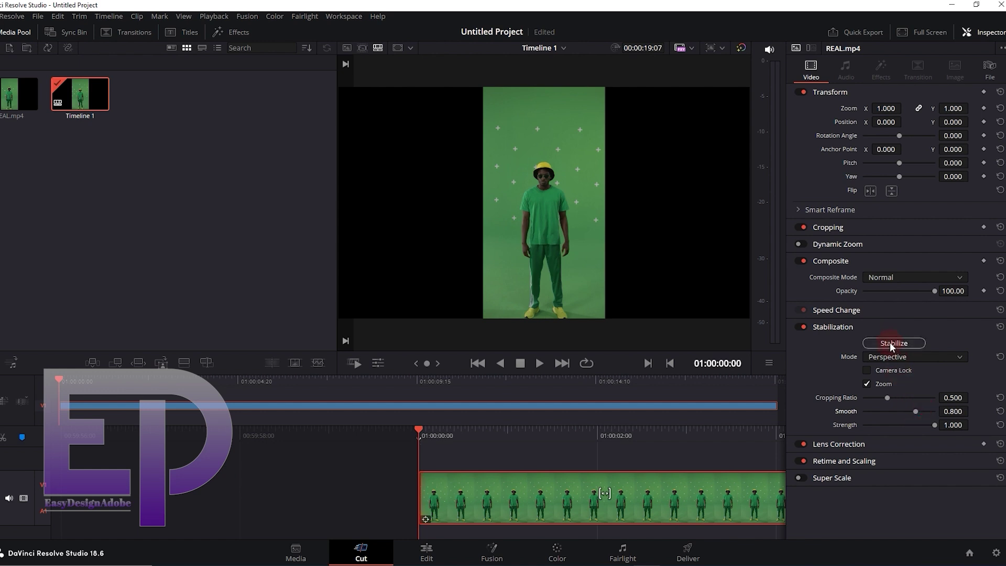
key("space")
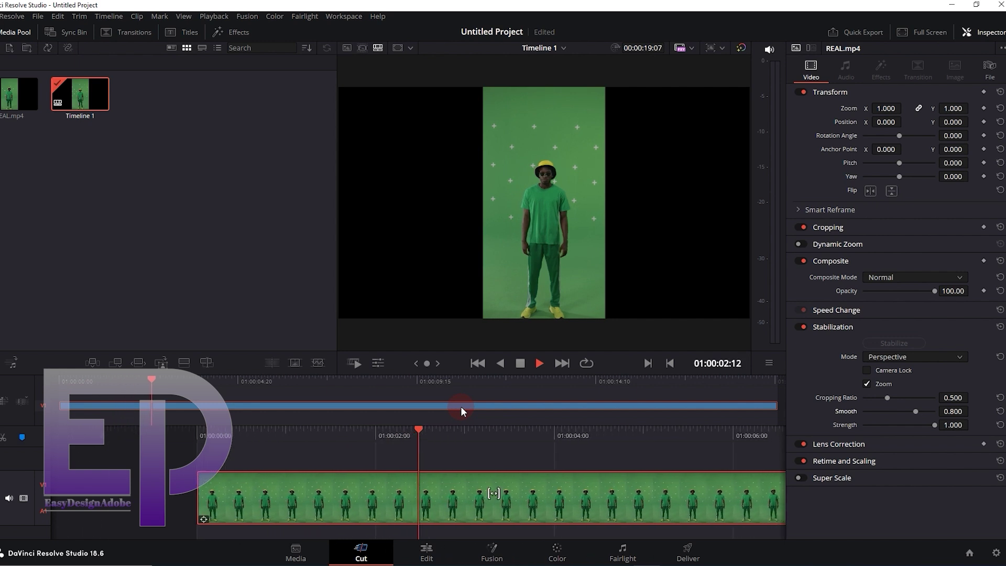
key("space")
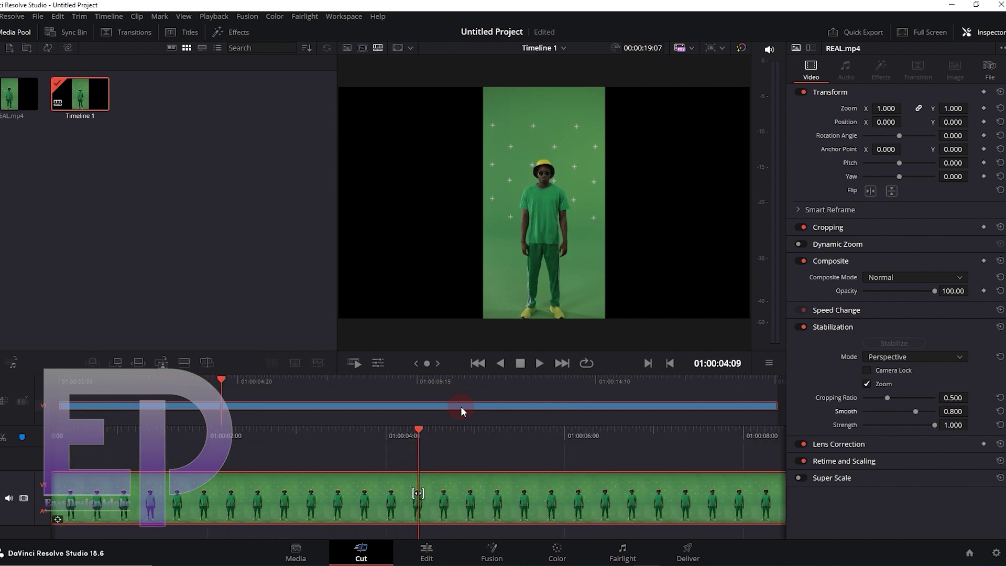